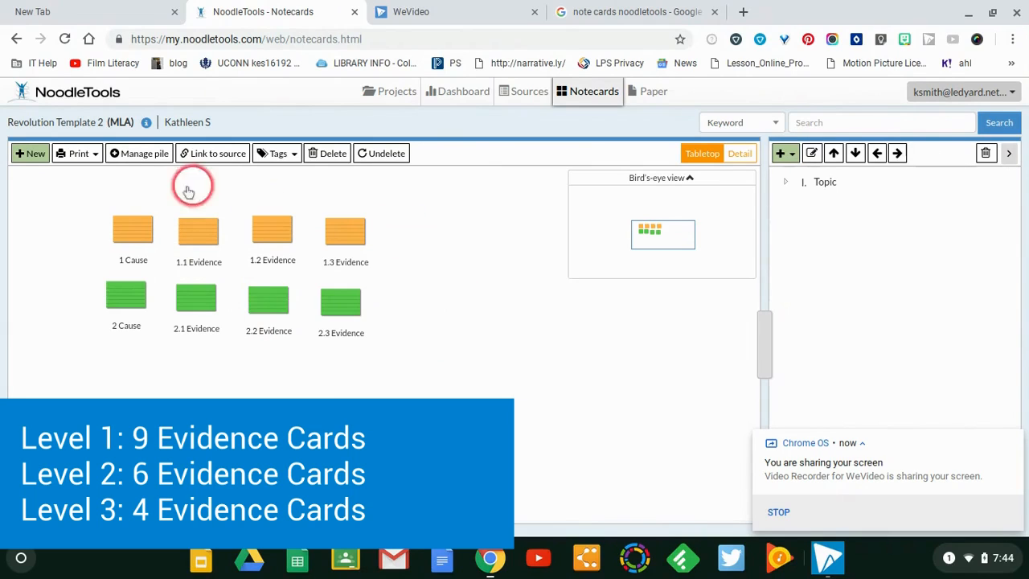
Retitle the orange "1 Cause" notecard on the tabletop as Economic
left_click(130, 233)
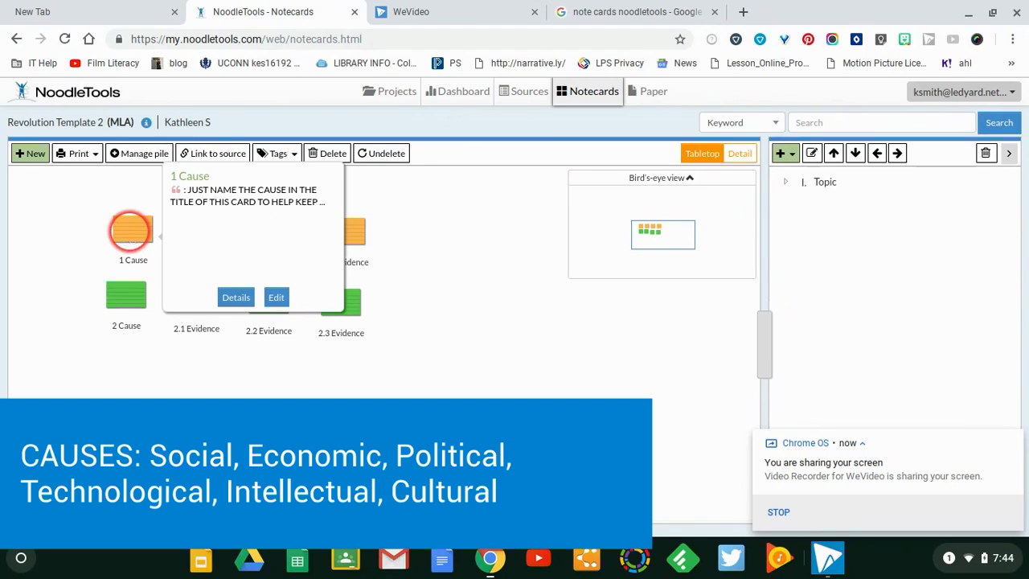
left_click(129, 261)
left_click(131, 263)
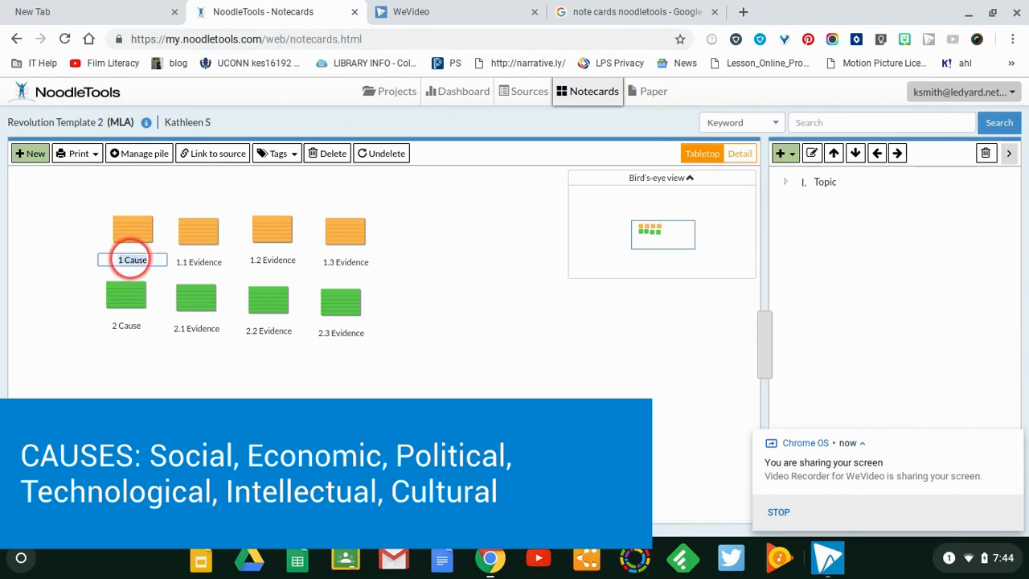
type("Eco")
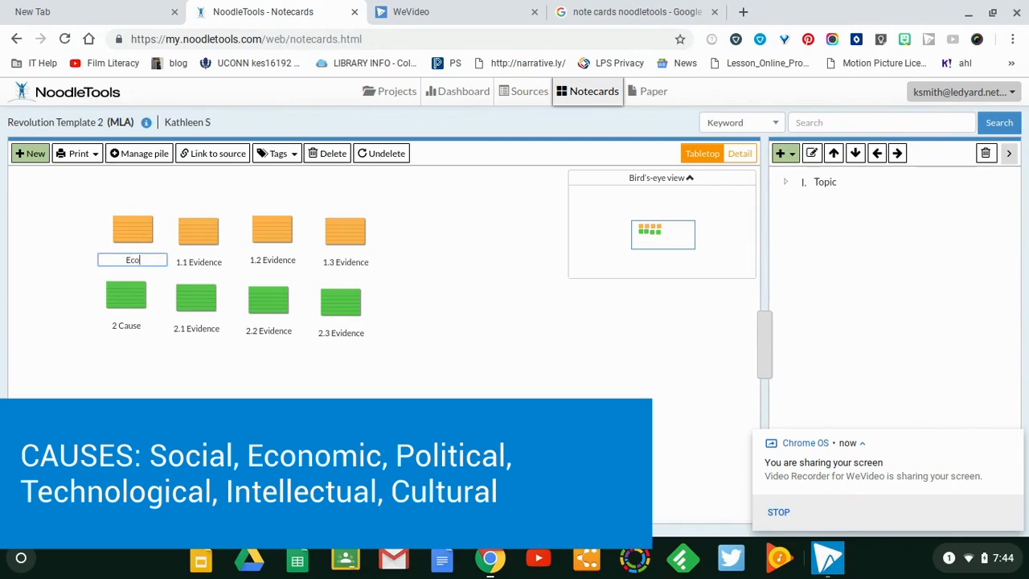
type("nomic")
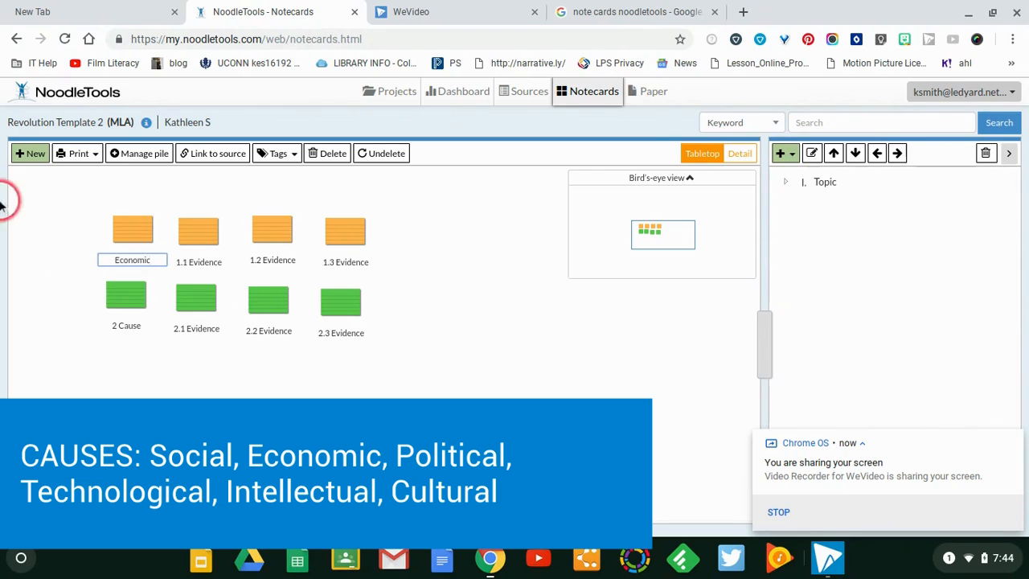
left_click(121, 221)
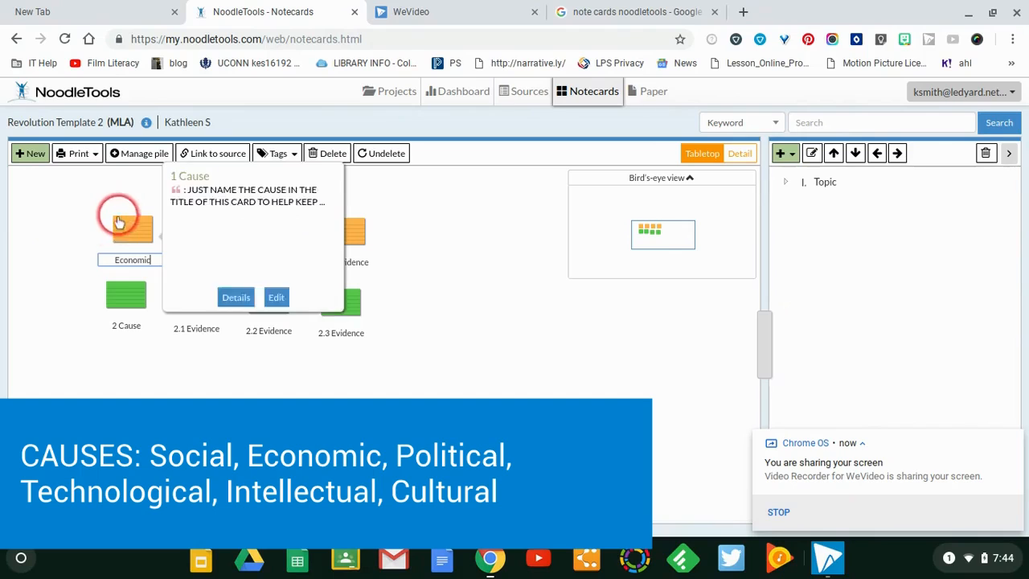
left_click(128, 234)
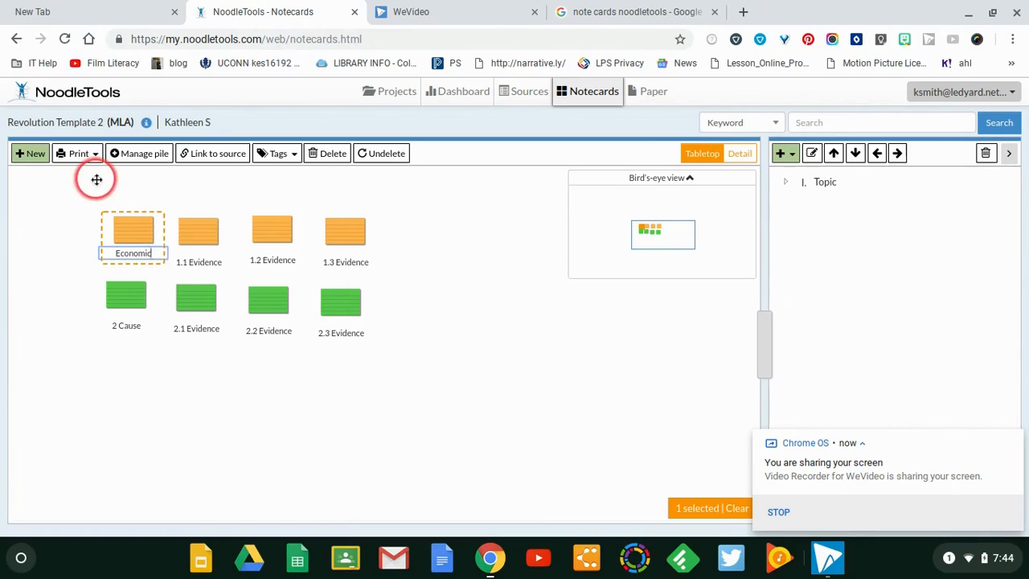
Open the Economic notecard, highlight the instruction text in its direct quotation, and save and close the card
mouse_move(201, 233)
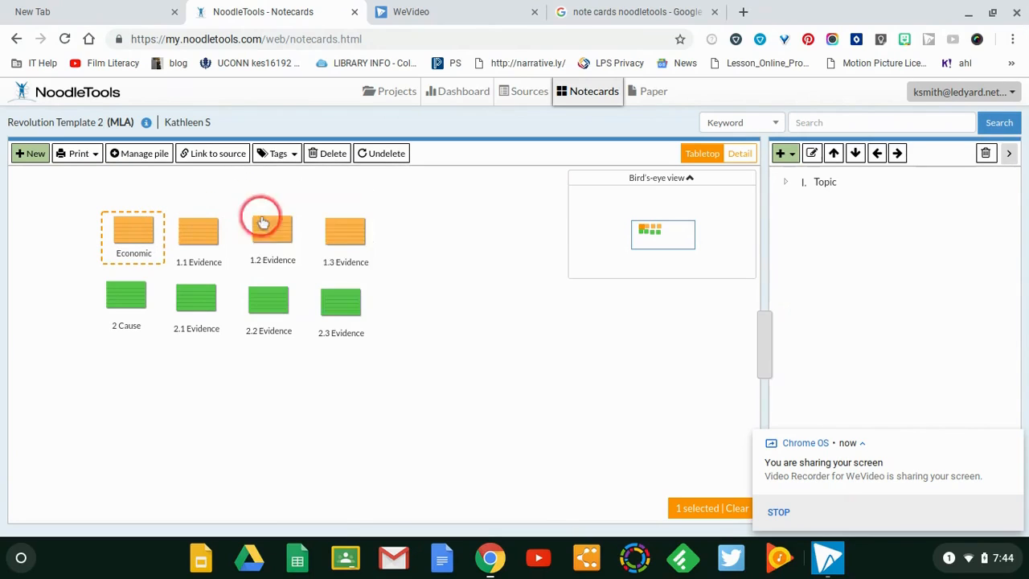
mouse_move(289, 227)
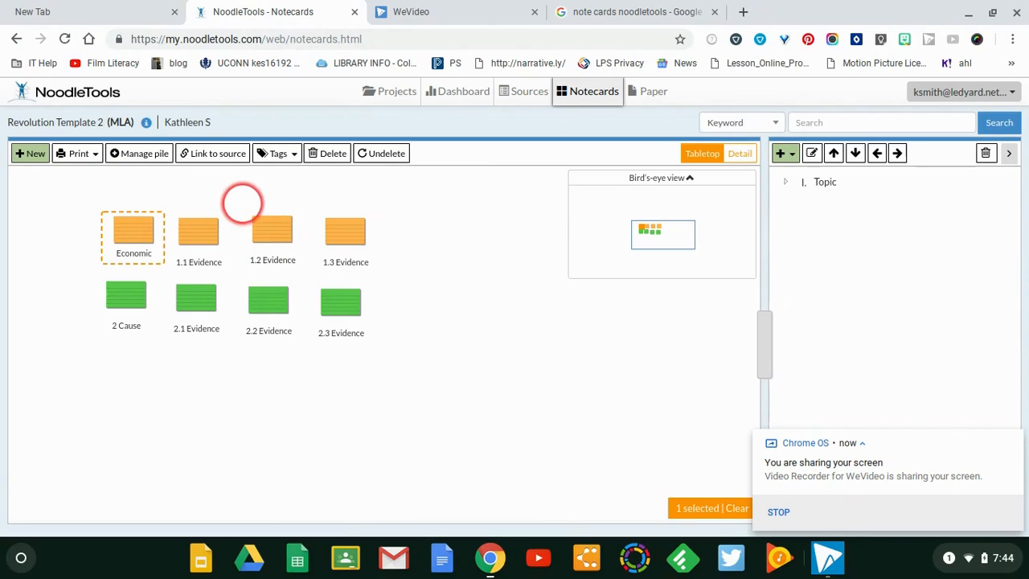
mouse_move(192, 207)
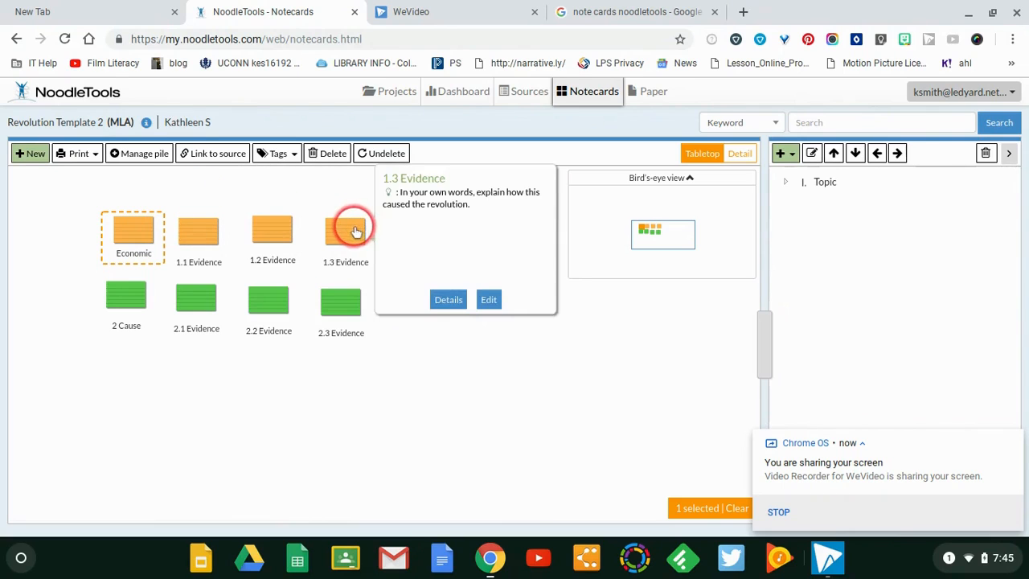
mouse_move(124, 237)
double_click(127, 236)
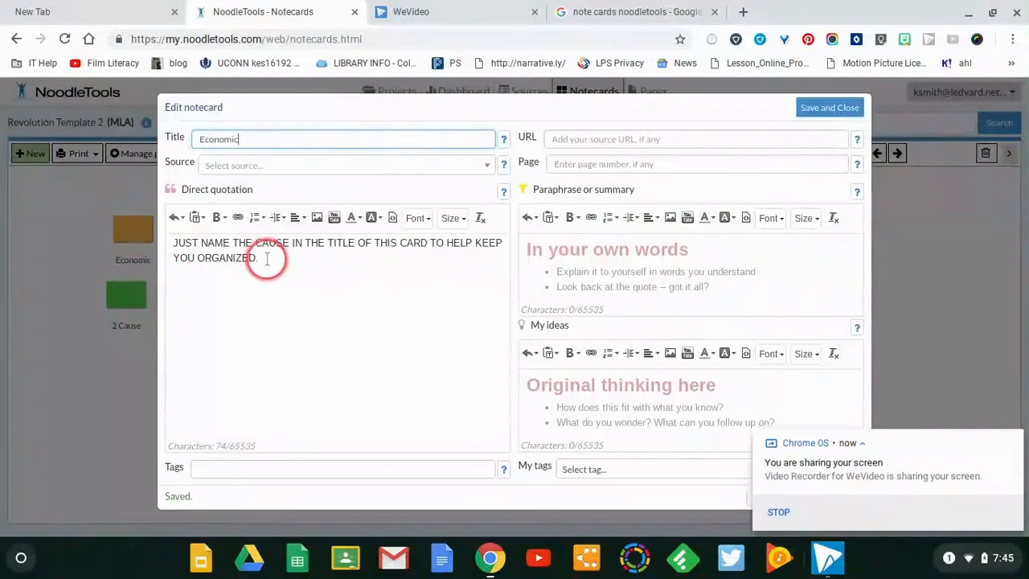
left_click_drag(264, 258, 171, 238)
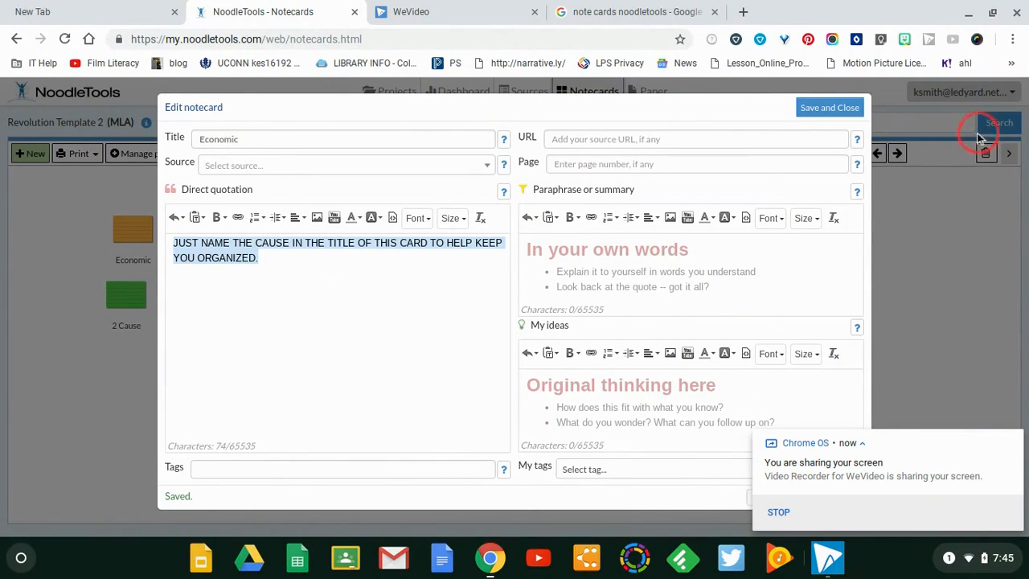
left_click(830, 107)
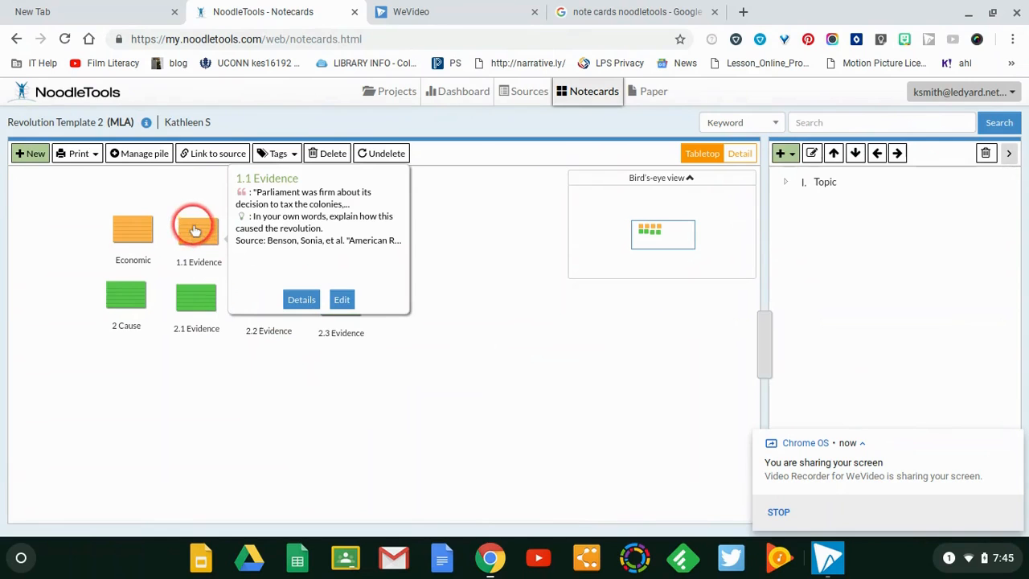
Retitle the 1.1 Evidence notecard as Taxes and choose the UXL Encyclopedia article "American Revolution" as its source
double_click(195, 231)
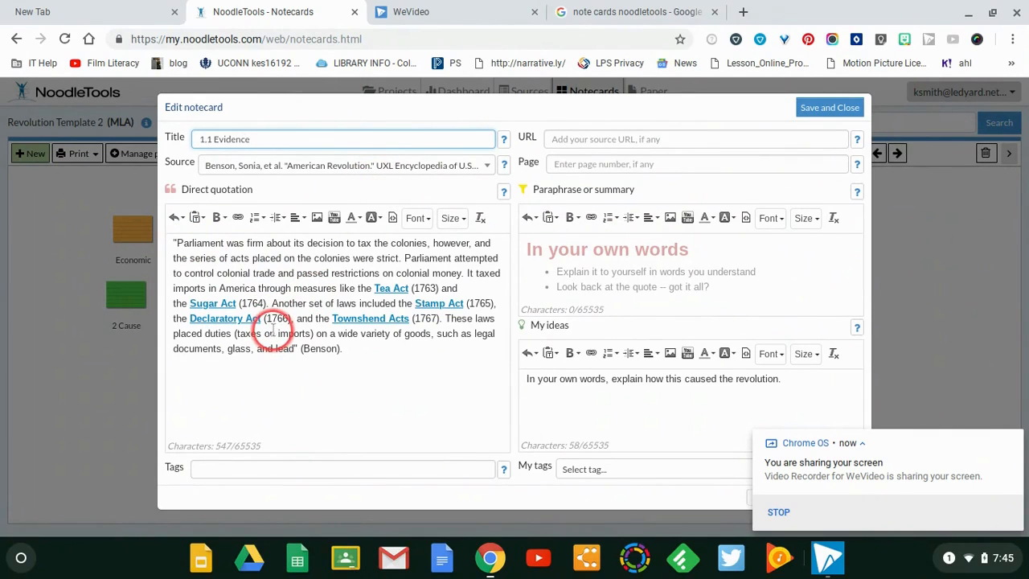
left_click_drag(247, 138, 191, 139)
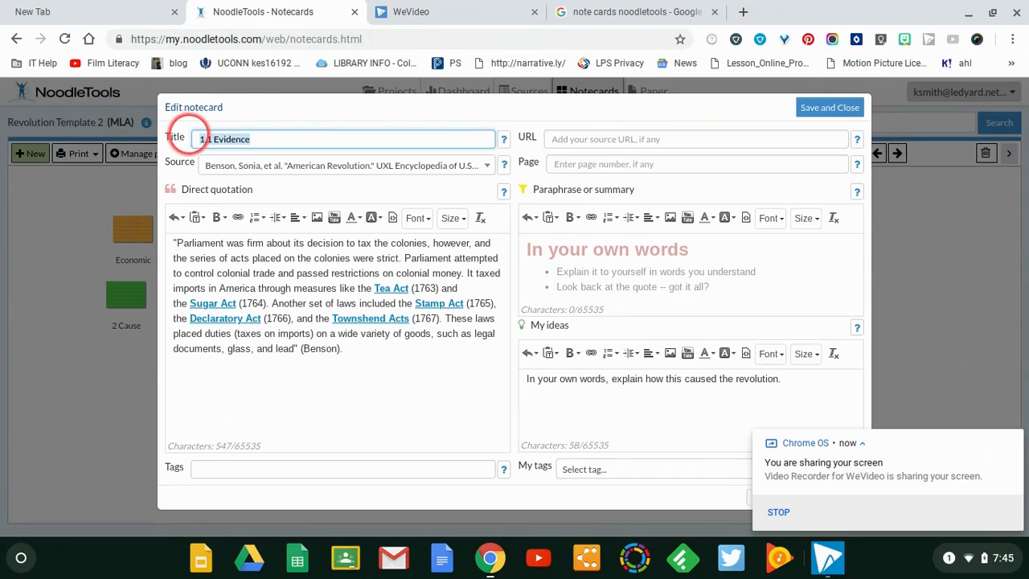
type("Ra")
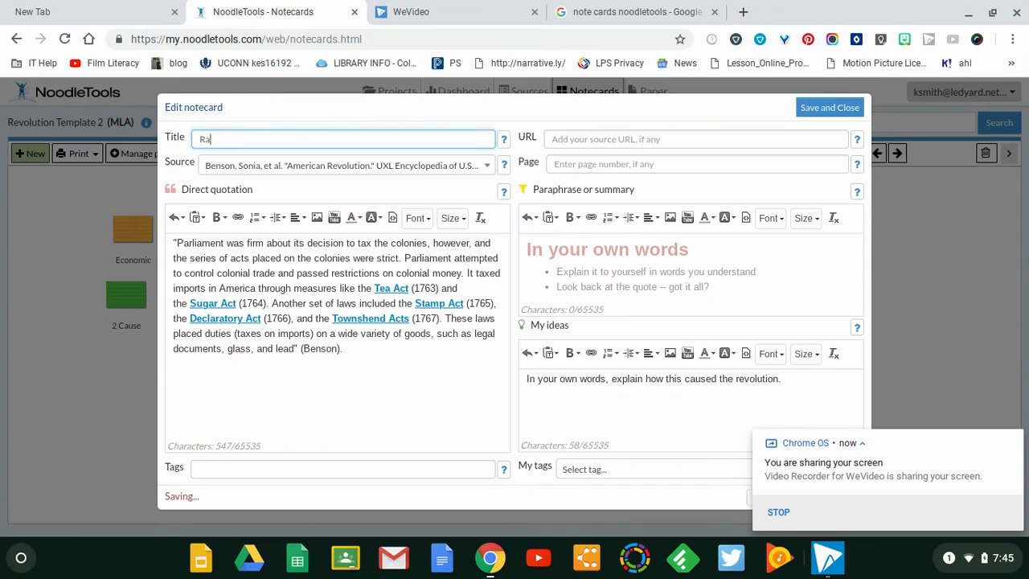
key("BackSpace")
type("Taxes")
left_click(217, 169)
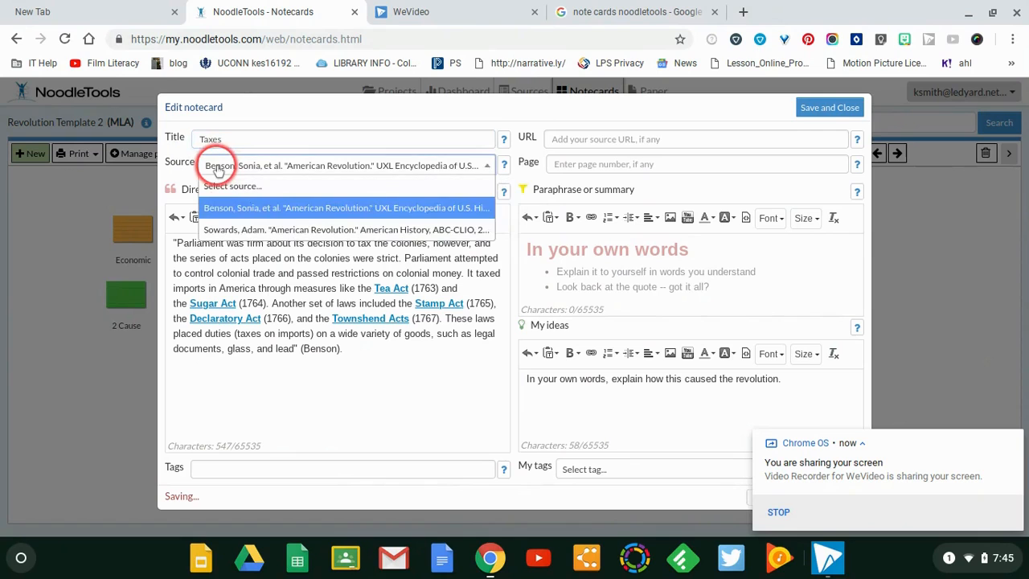
left_click(226, 205)
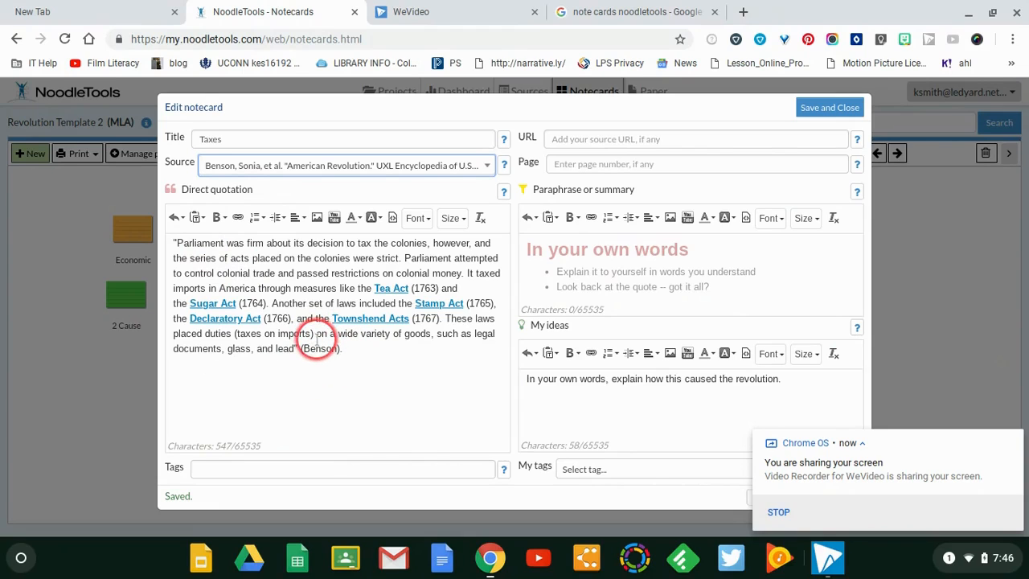
Paste the paraphrase about the Tea Act and Sugar Act into the Taxes card, add the author's parenthetical citation, and save and close it
left_click(544, 254)
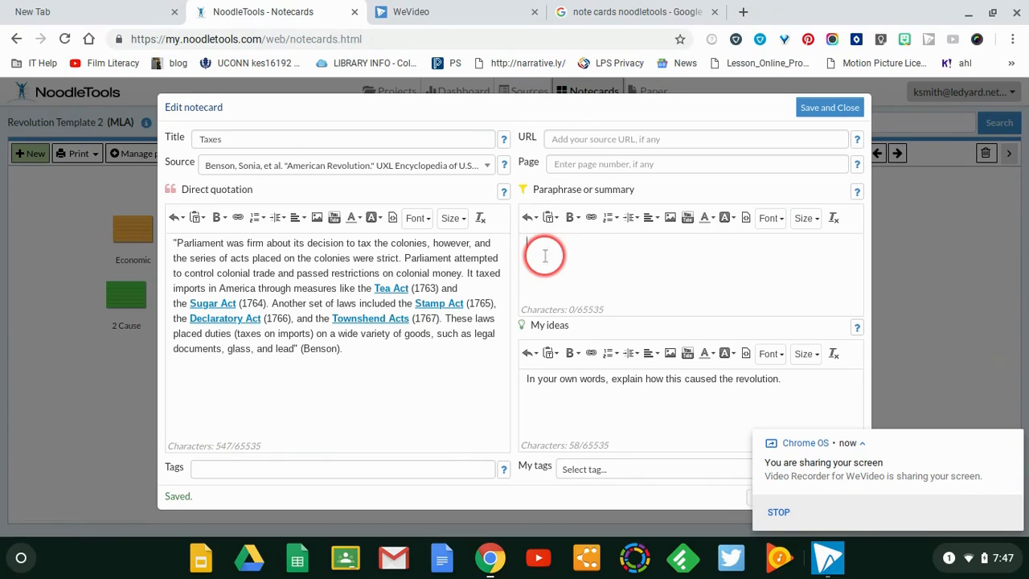
type("The Tea Act and Sugar Act were taxes that the British government charged the colonists. The colonists did not want to pay these taxes")
type("(Besn")
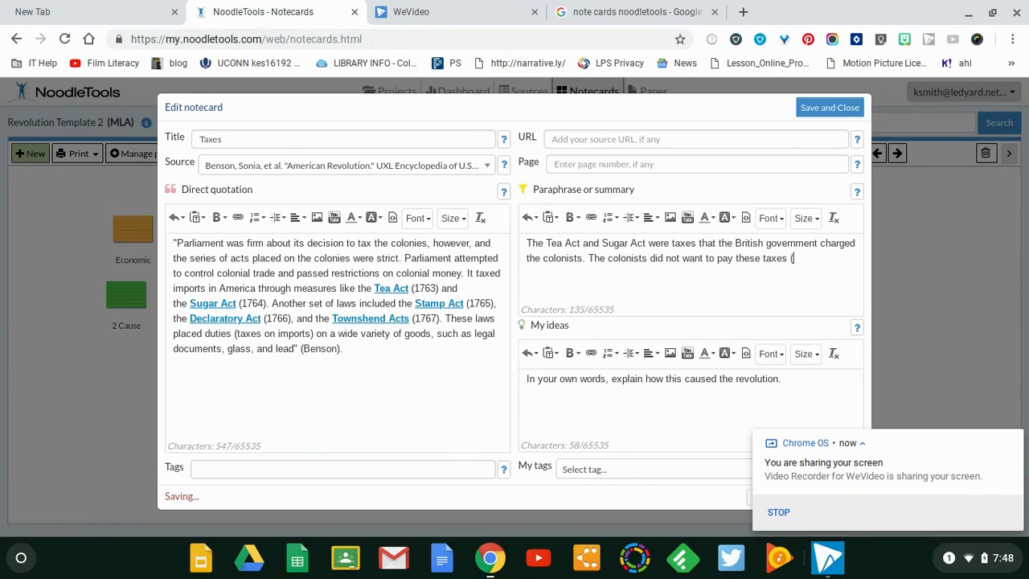
key("BackSpace")
type("son")
type(".)")
key("BackSpace")
key("BackSpace")
type(").")
key("BackSpace")
type("n")
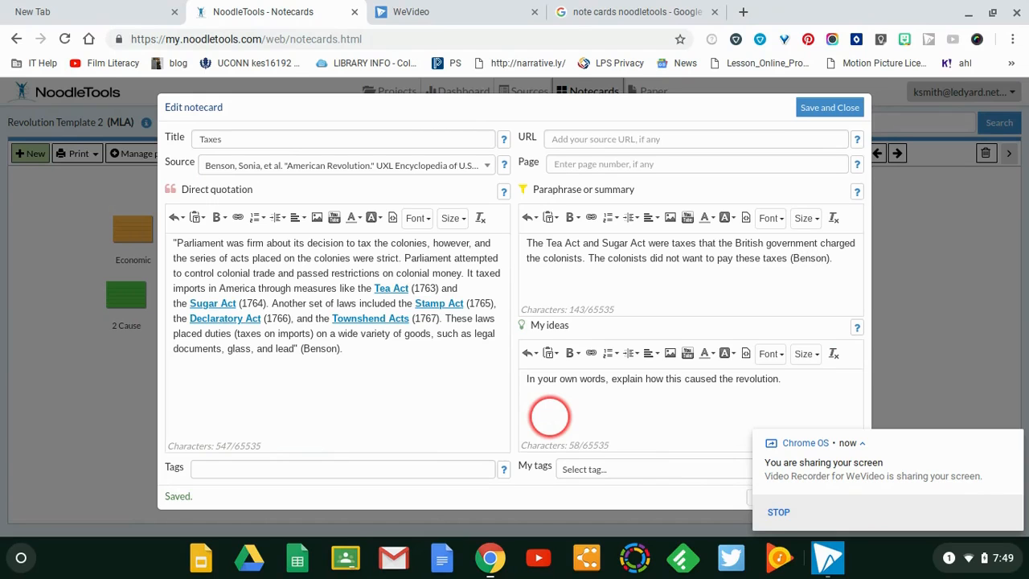
left_click(824, 106)
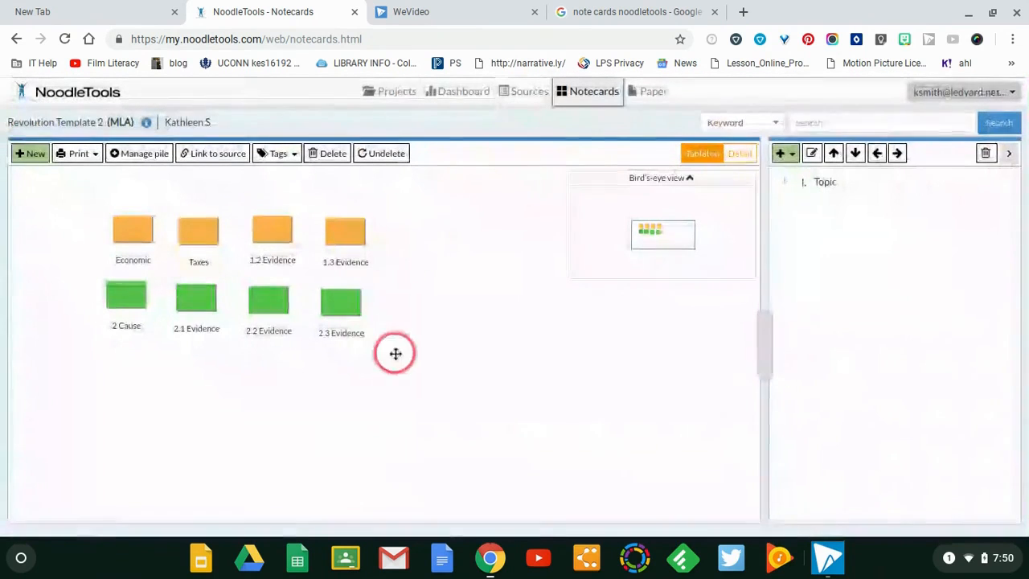
Open the 1.2 Evidence notecard, view the available source choices, and save and close the card
left_click(270, 237)
double_click(270, 237)
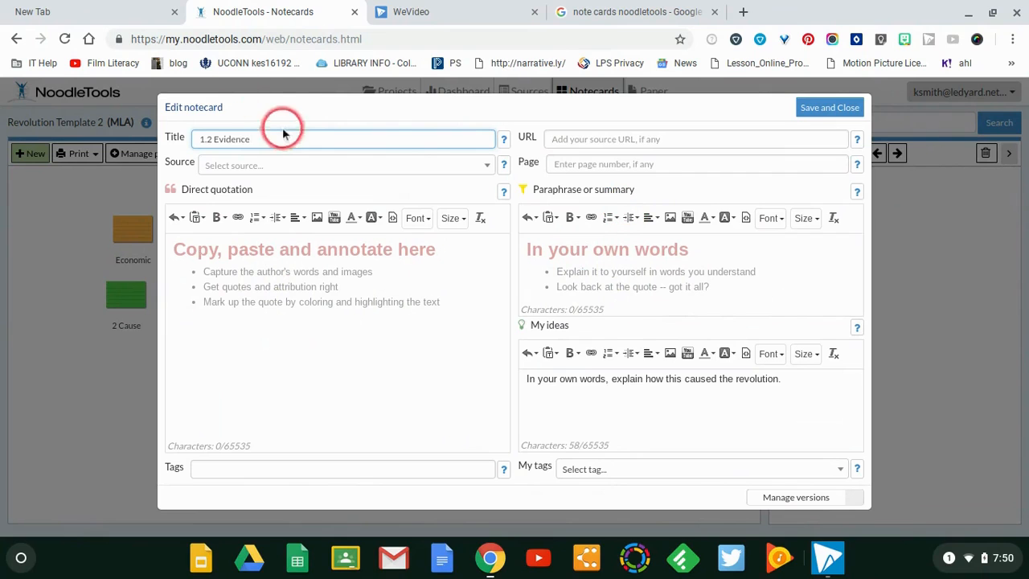
left_click(234, 167)
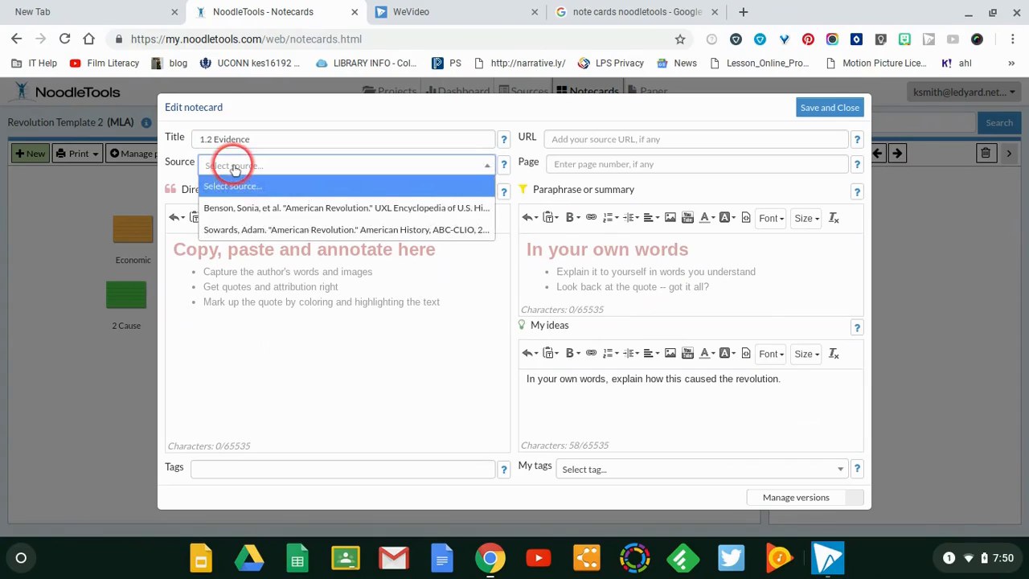
left_click(234, 166)
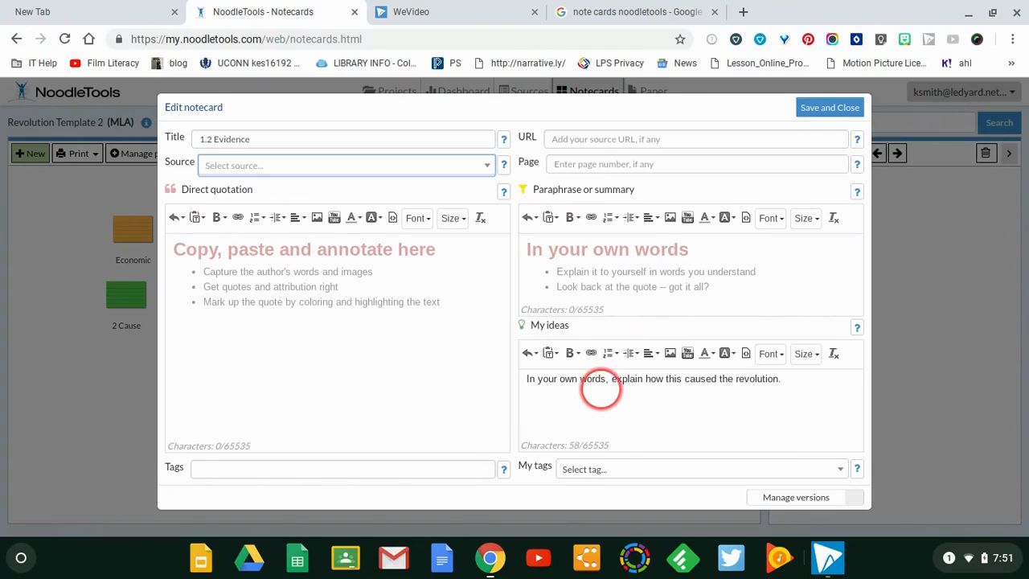
left_click(836, 106)
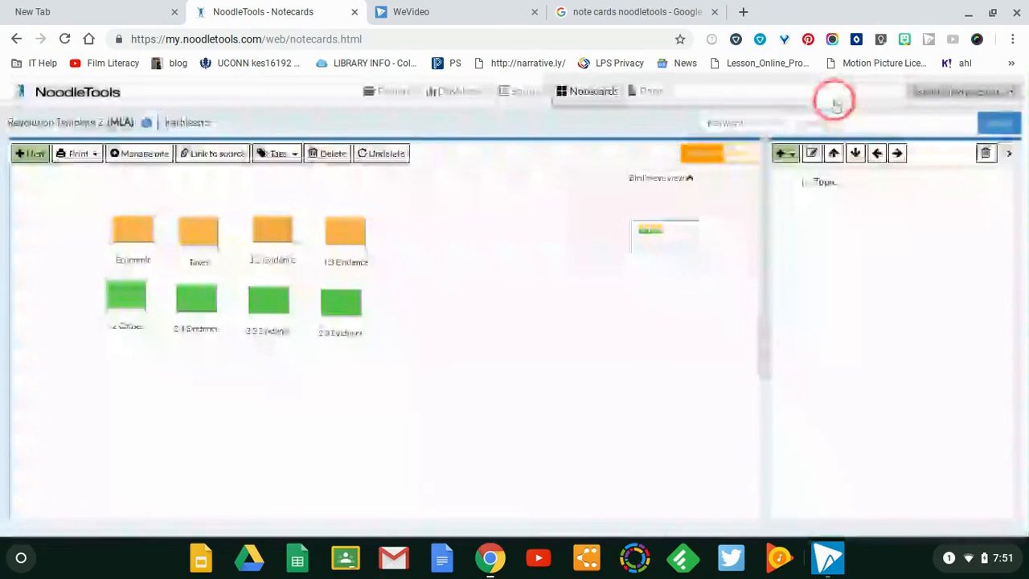
Preview the 1.3 Evidence and Economic notecards on the tabletop
left_click(353, 237)
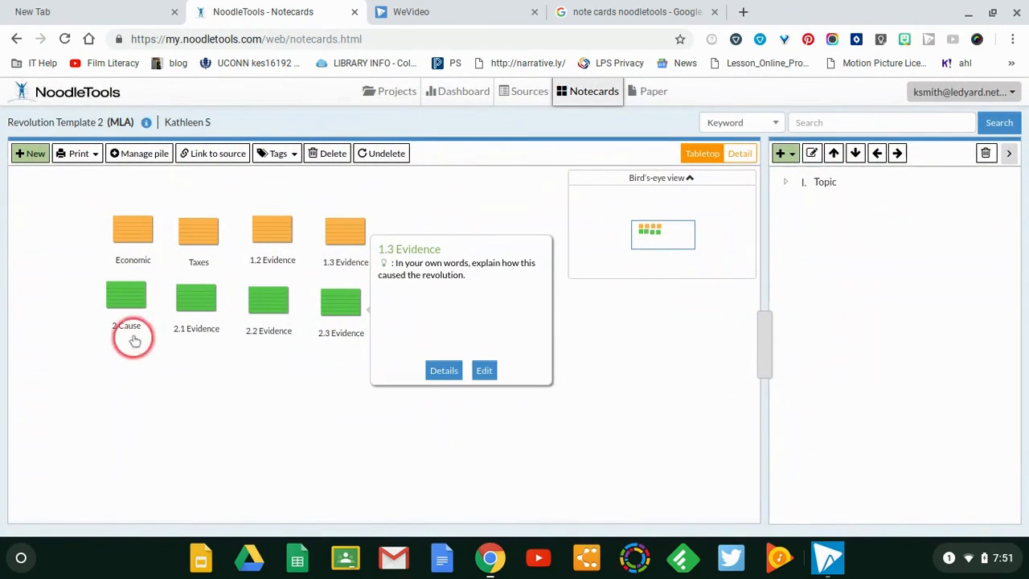
left_click(132, 233)
left_click(360, 226)
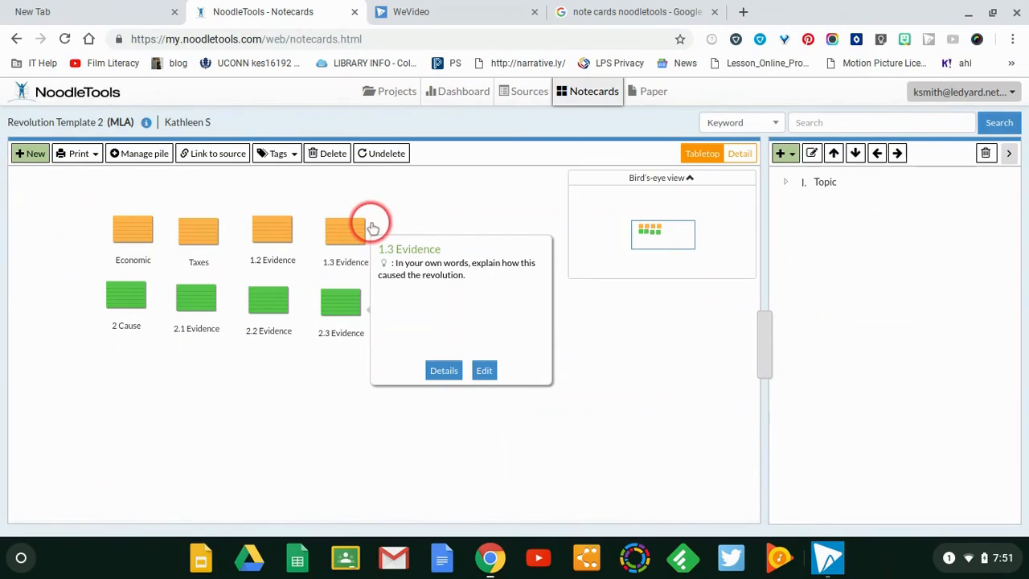
left_click(334, 214)
left_click(82, 212)
left_click(113, 227)
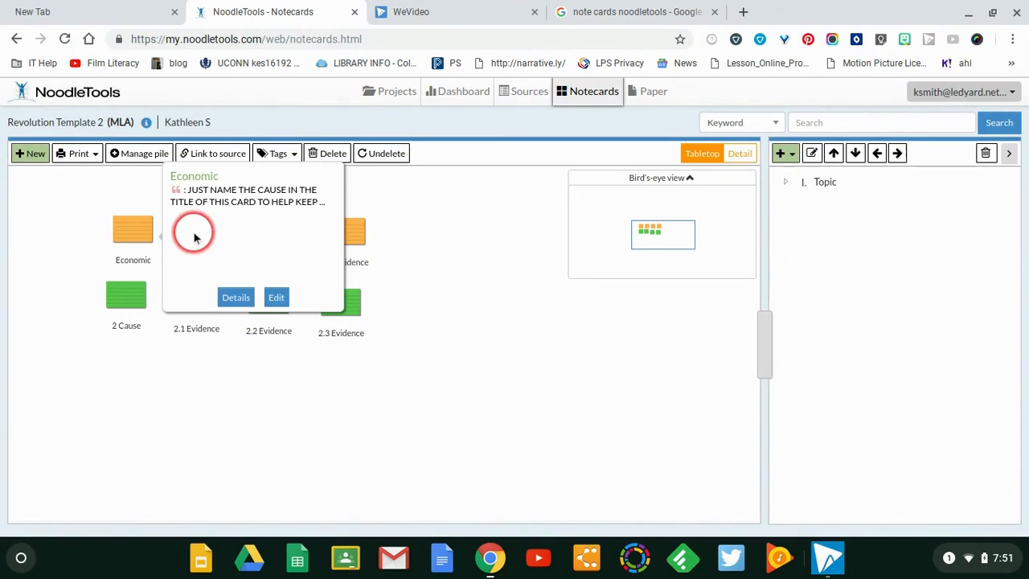
left_click(138, 336)
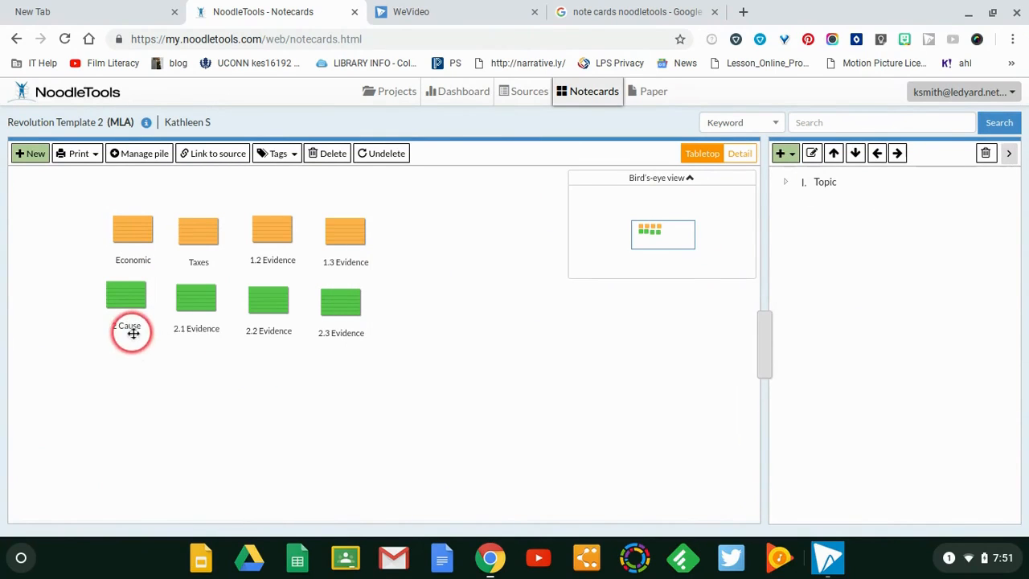